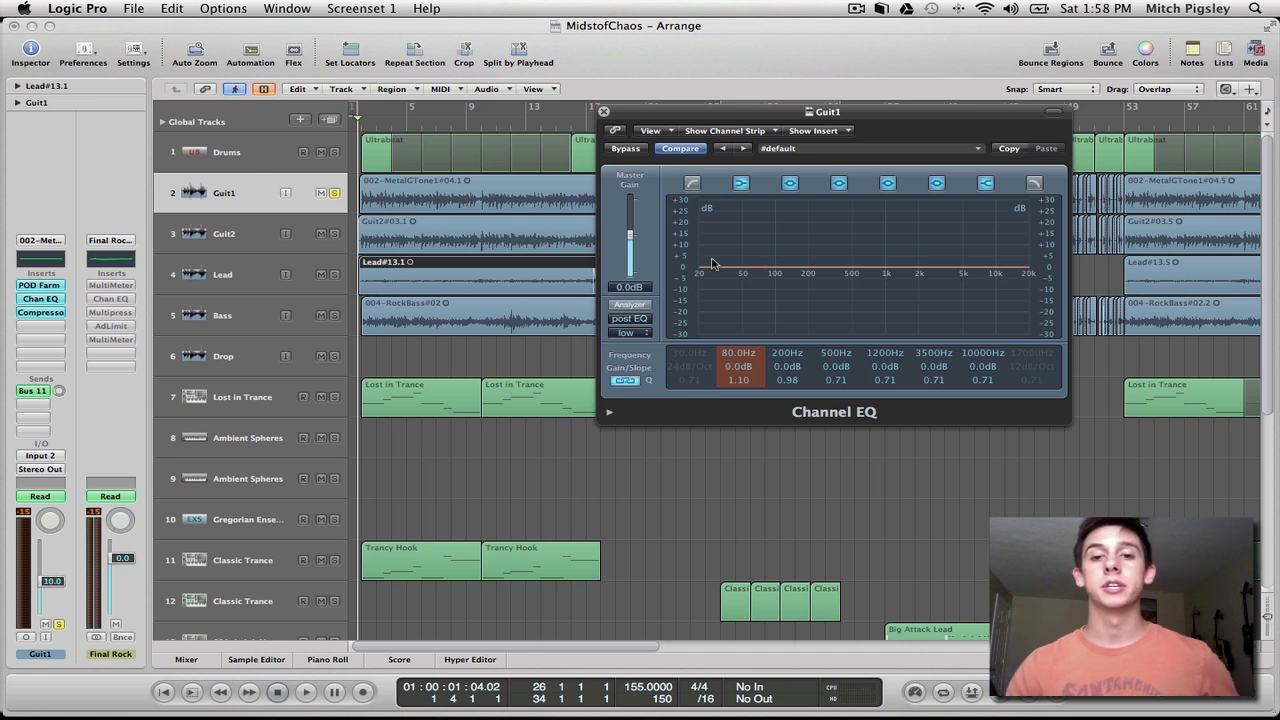
Step: Switch on the Guit1 EQ's low-cut (30 Hz) and high-cut (17000 Hz) bands and start playback
click(692, 183)
click(1034, 183)
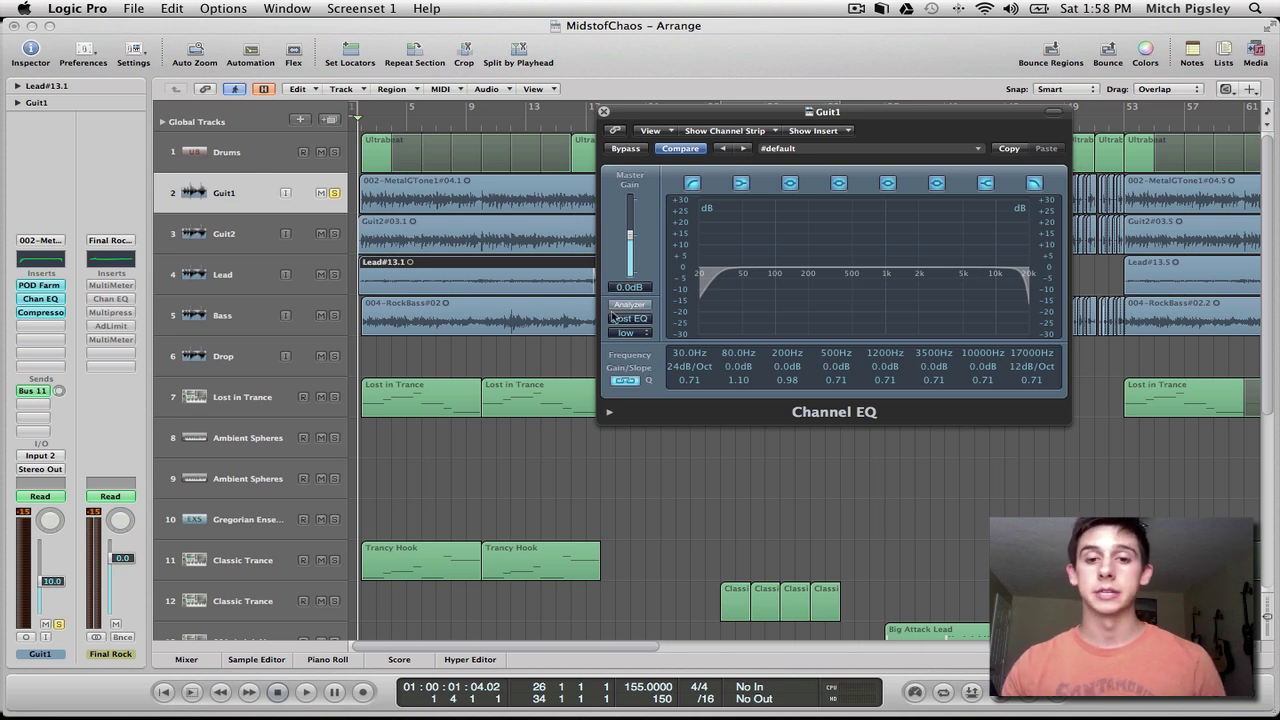
key(space)
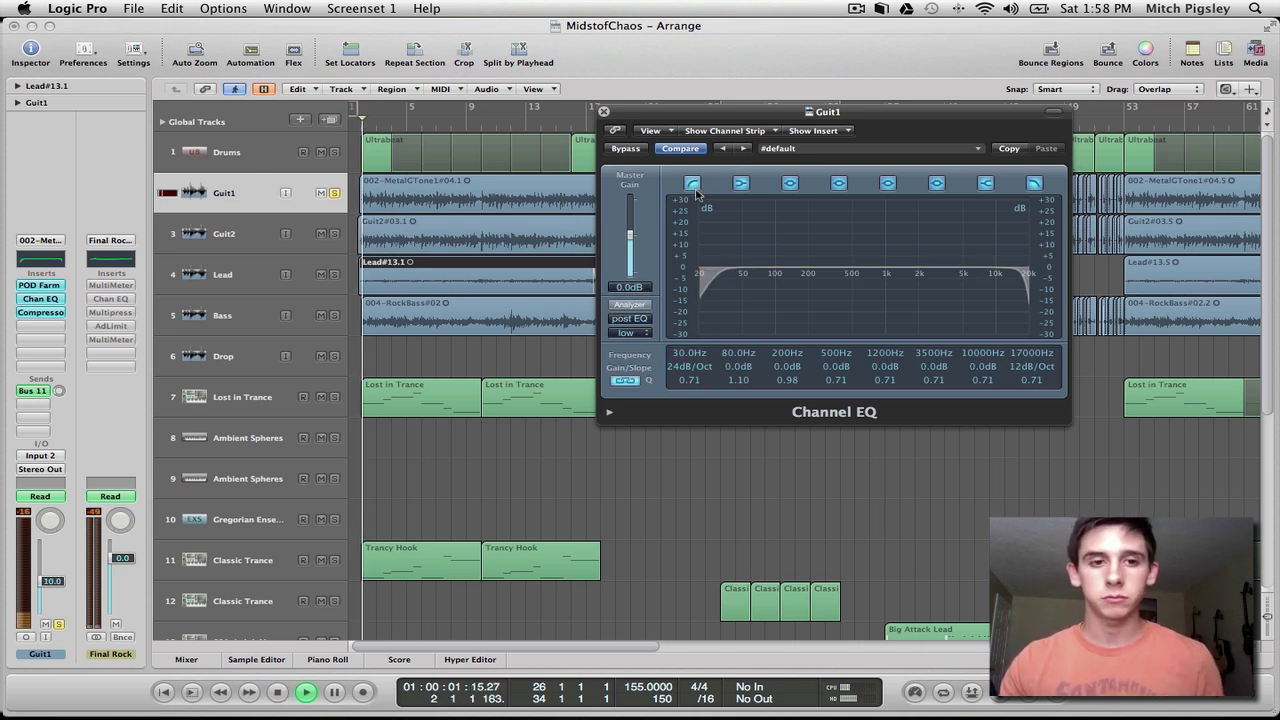
Step: Move the low cut to 66 Hz at 48dB/Oct and lower the high cut to 8100 Hz
drag(689, 355, 701, 330)
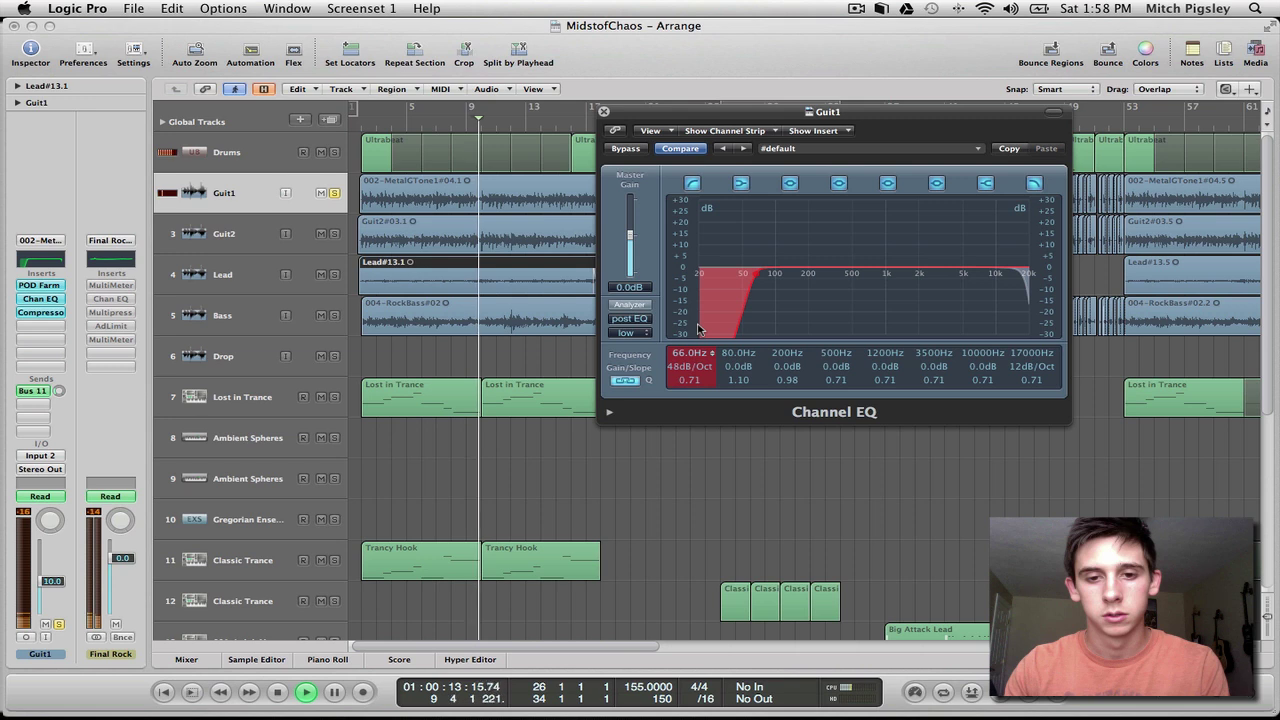
drag(1031, 356, 1050, 404)
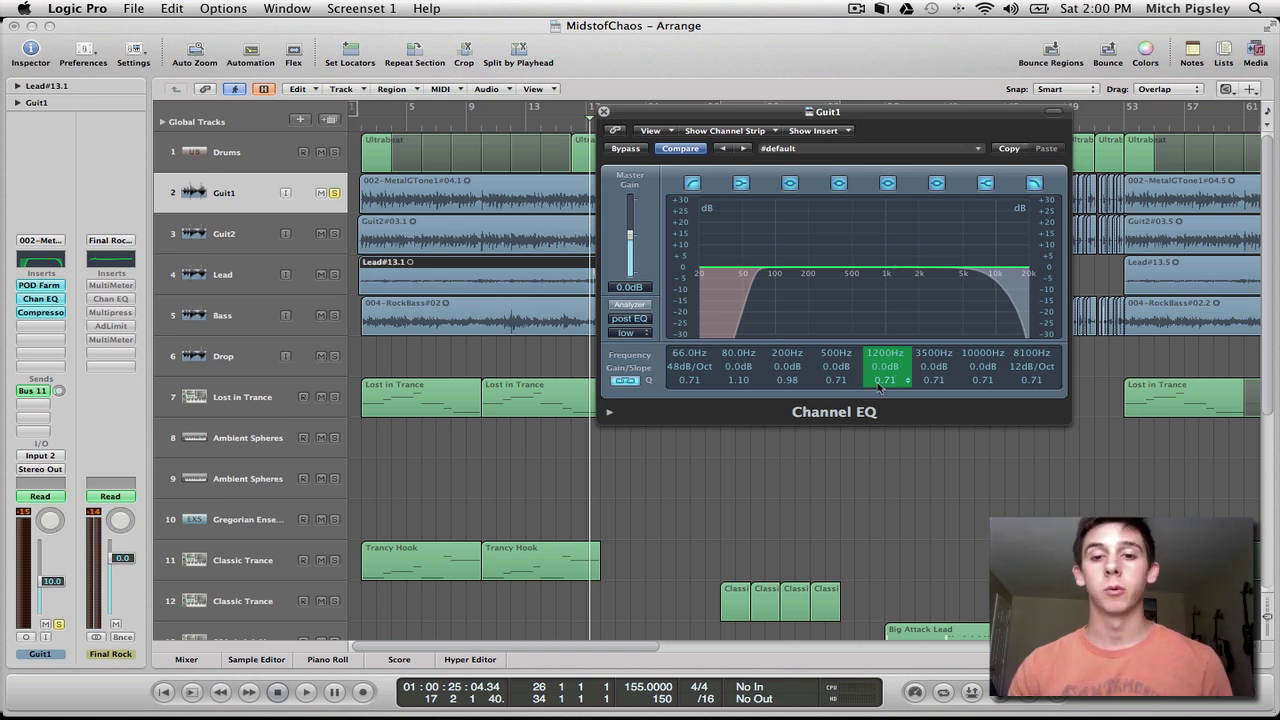
Step: Play the song from the start and boost the 1940 Hz band to +3.5 dB
click(162, 693)
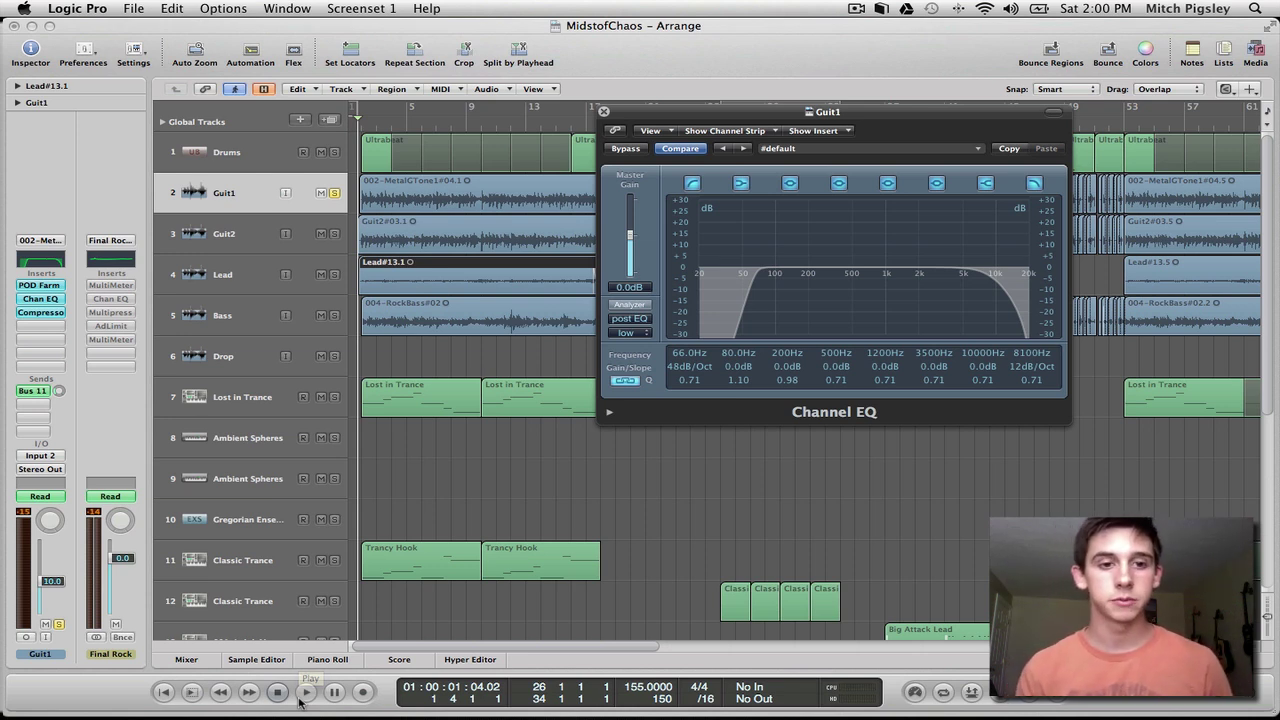
click(303, 697)
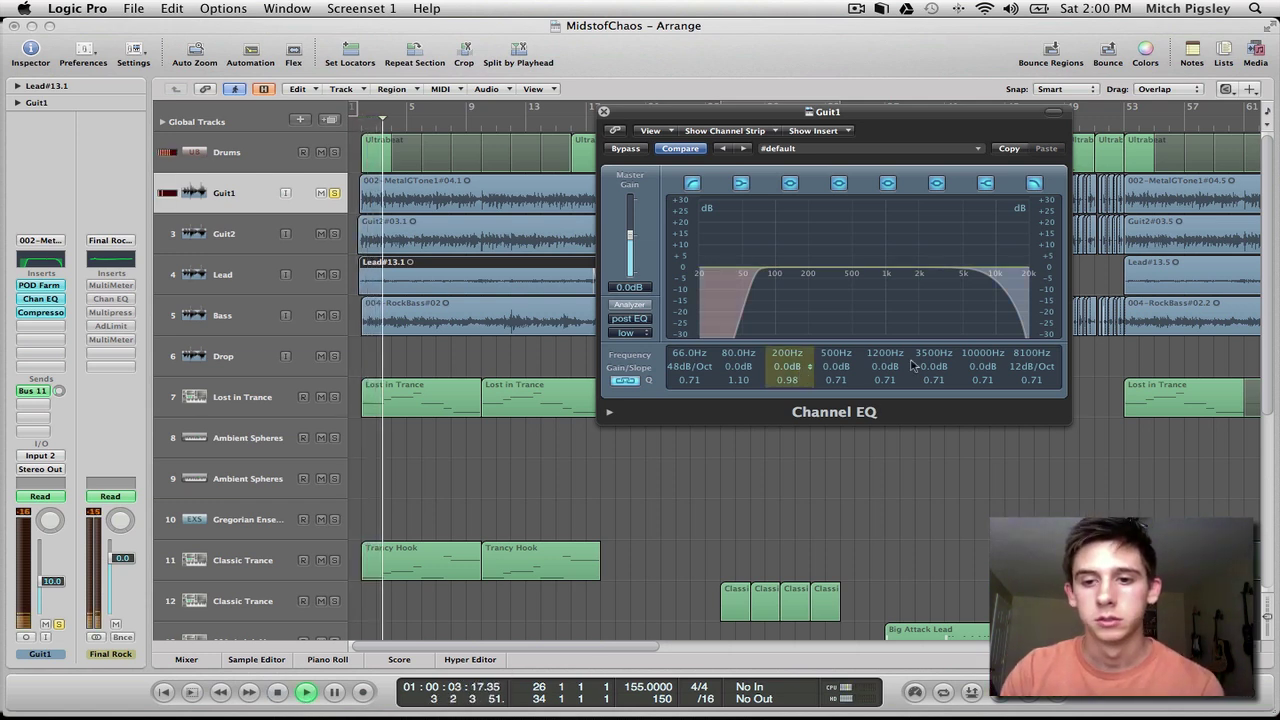
mouse_move(937, 379)
mouse_down()
mouse_move(931, 326)
mouse_move(938, 388)
mouse_up()
Step: Set the 1940 Hz band's Q to 0.67 and cut the 200 Hz band by 4.0 dB
scroll(938, 388, down, 10)
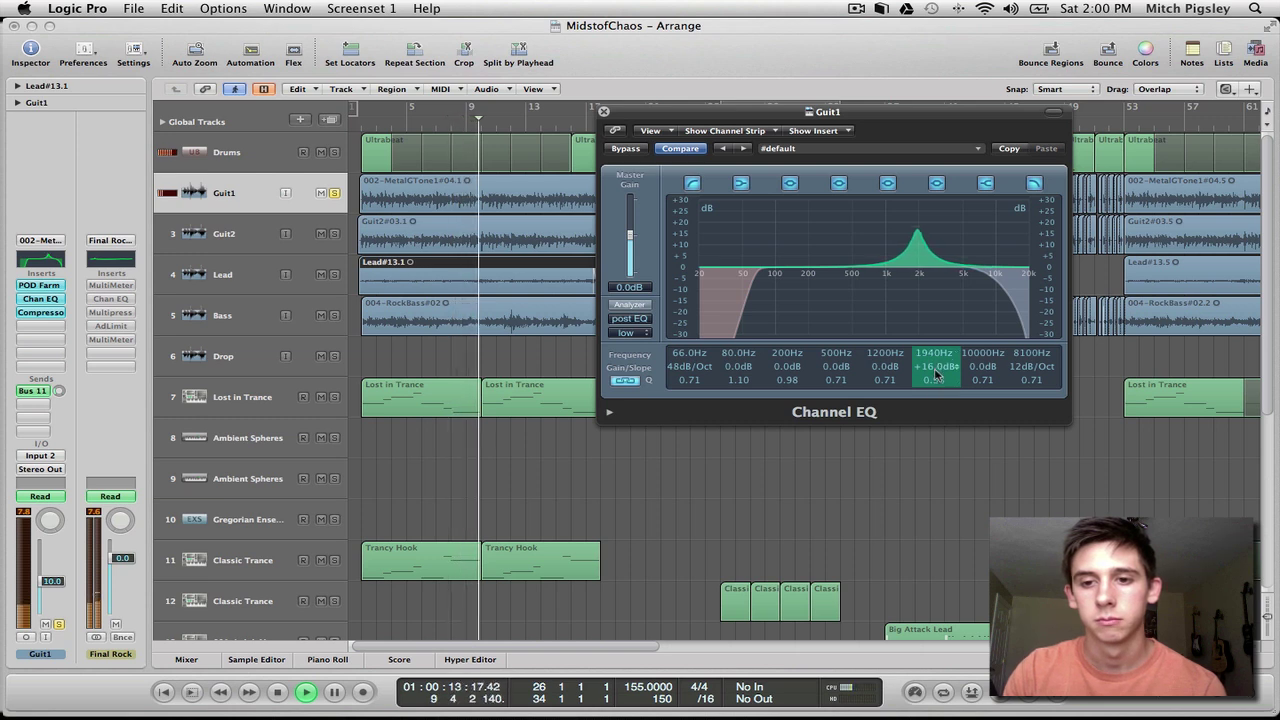
scroll(938, 388, down, 5)
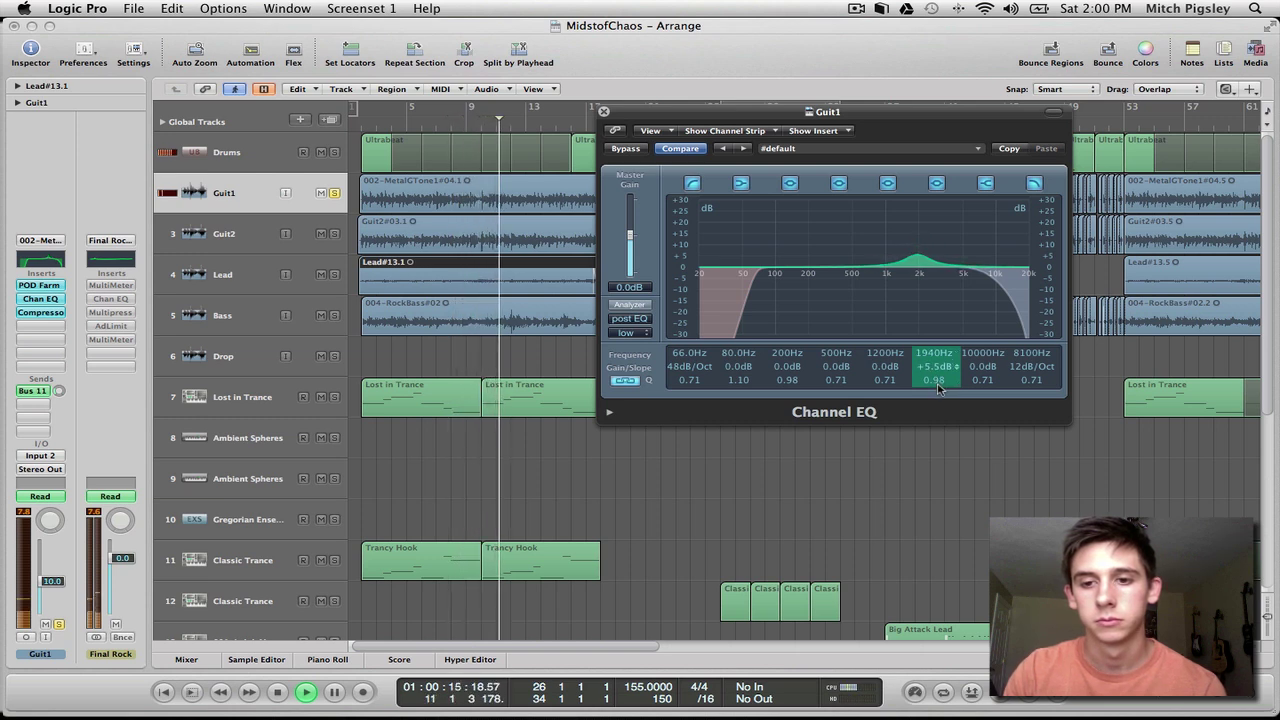
scroll(938, 392, down, 8)
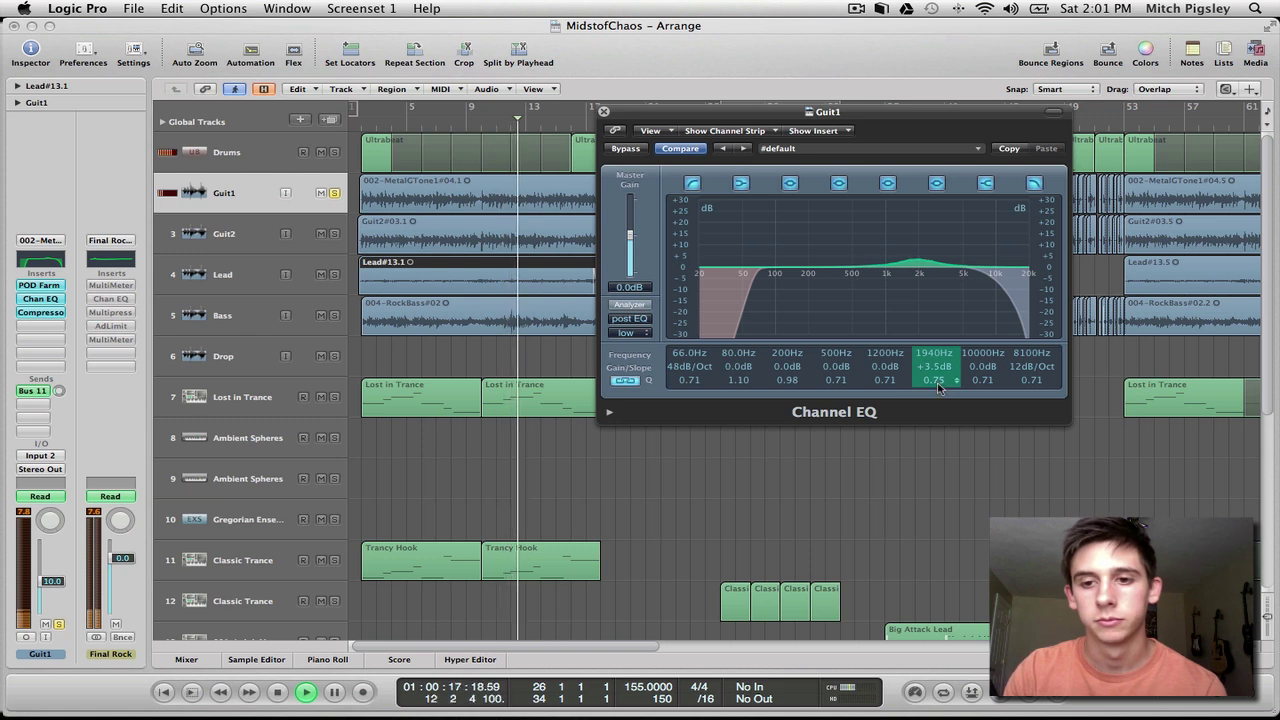
scroll(787, 370, down, 3)
scroll(787, 372, down, 2)
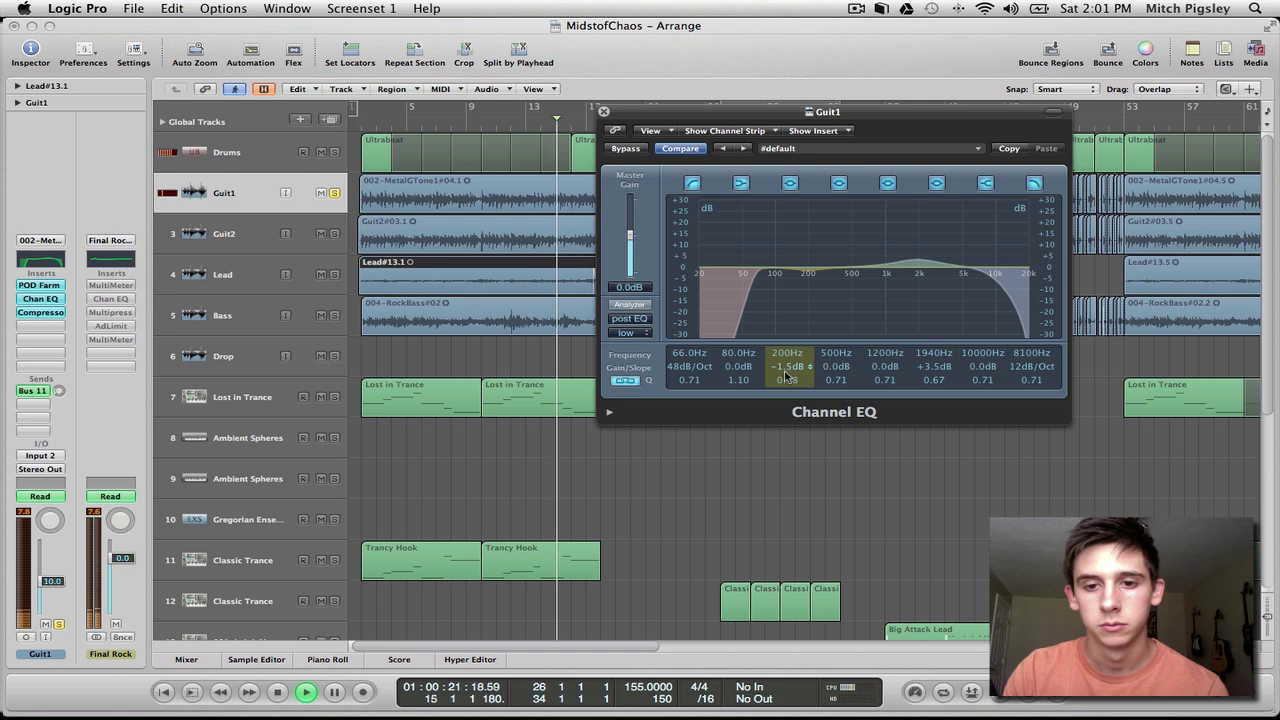
scroll(786, 376, up, 6)
scroll(790, 364, down, 1)
scroll(790, 367, up, 15)
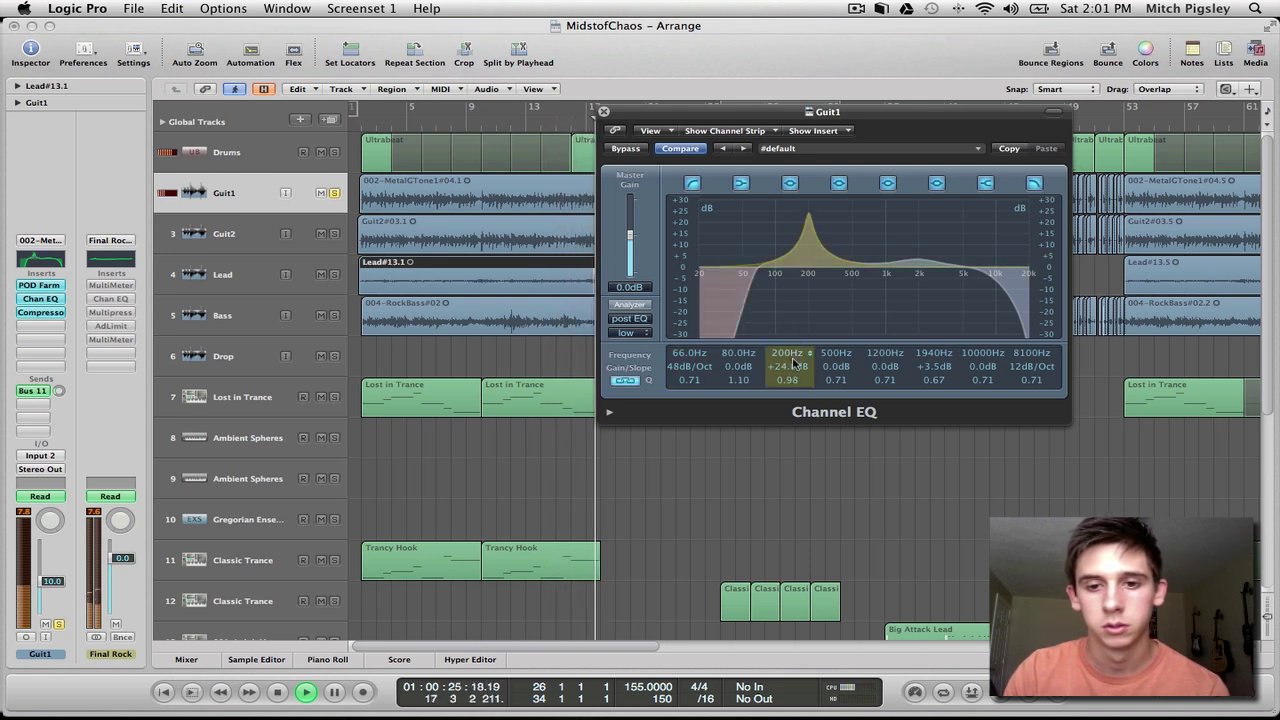
scroll(790, 370, down, 13)
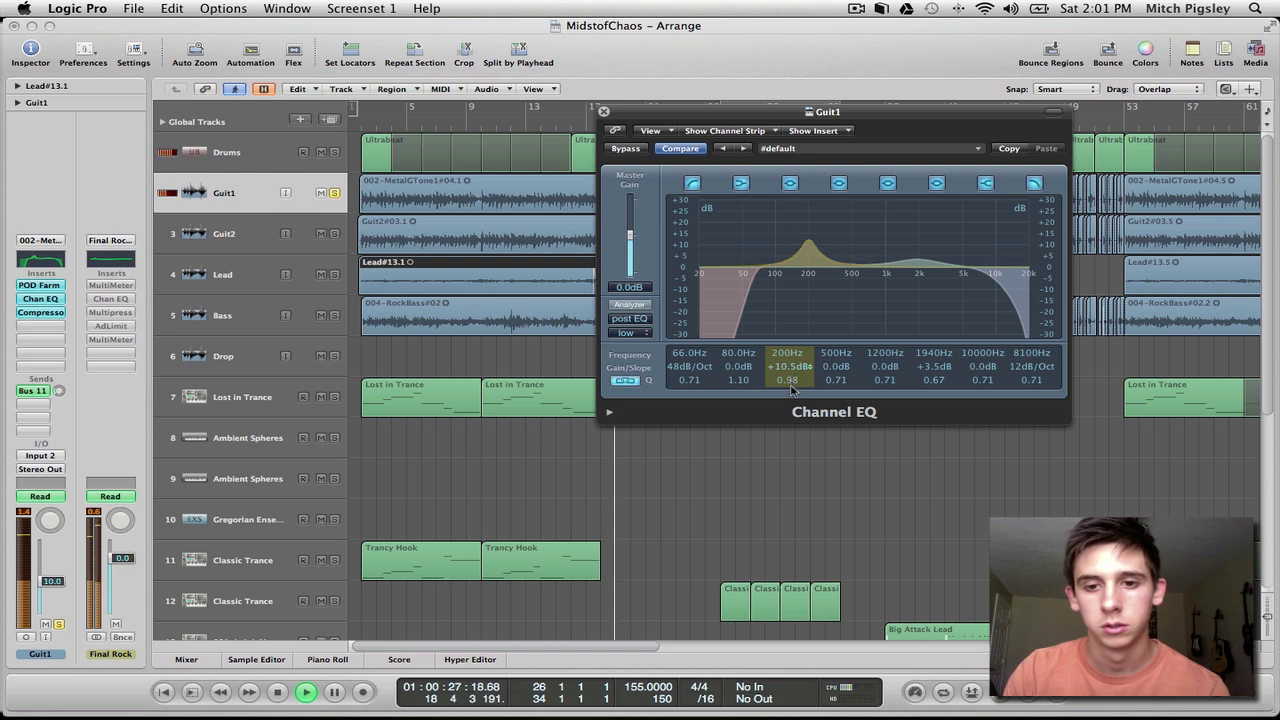
scroll(794, 408, down, 5)
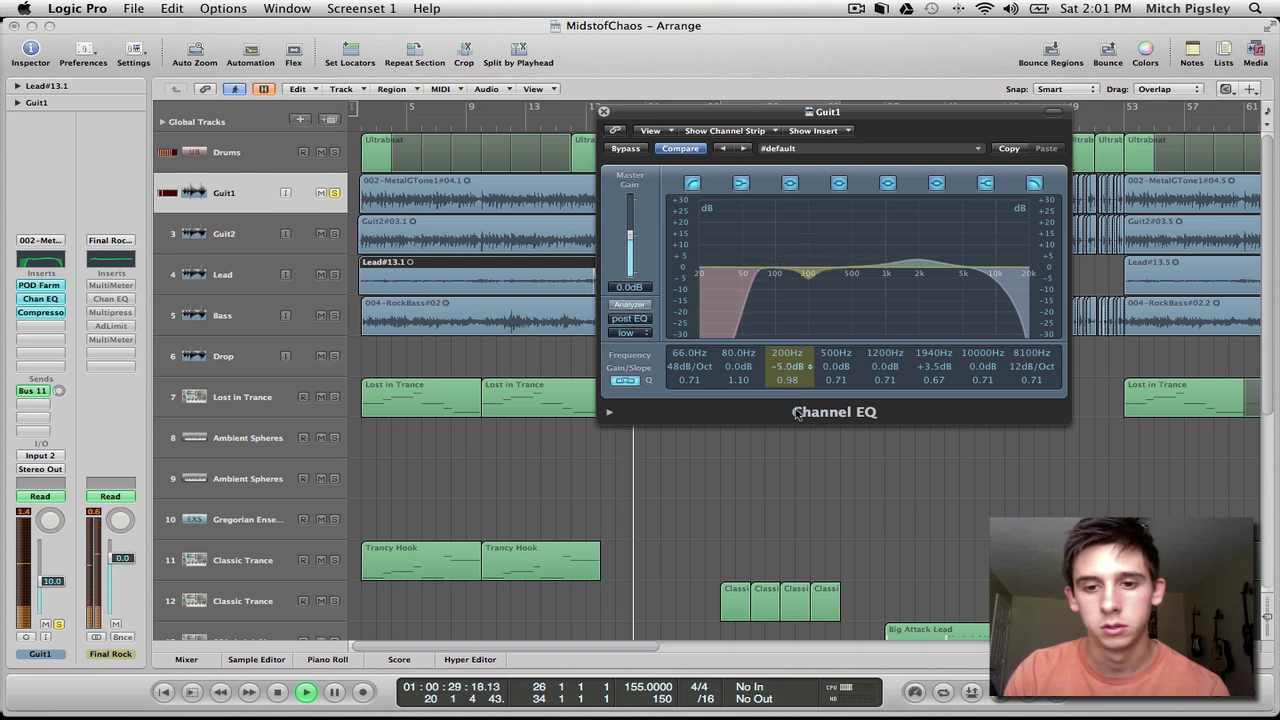
scroll(798, 385, up, 3)
Step: Cut 3 dB at 126 Hz, boost 500 Hz by 1.5 dB, stop playback, and set the 200 Hz Q to 1.20
mouse_move(741, 368)
mouse_down()
mouse_move(745, 389)
mouse_move(740, 343)
mouse_up()
drag(836, 373, 836, 368)
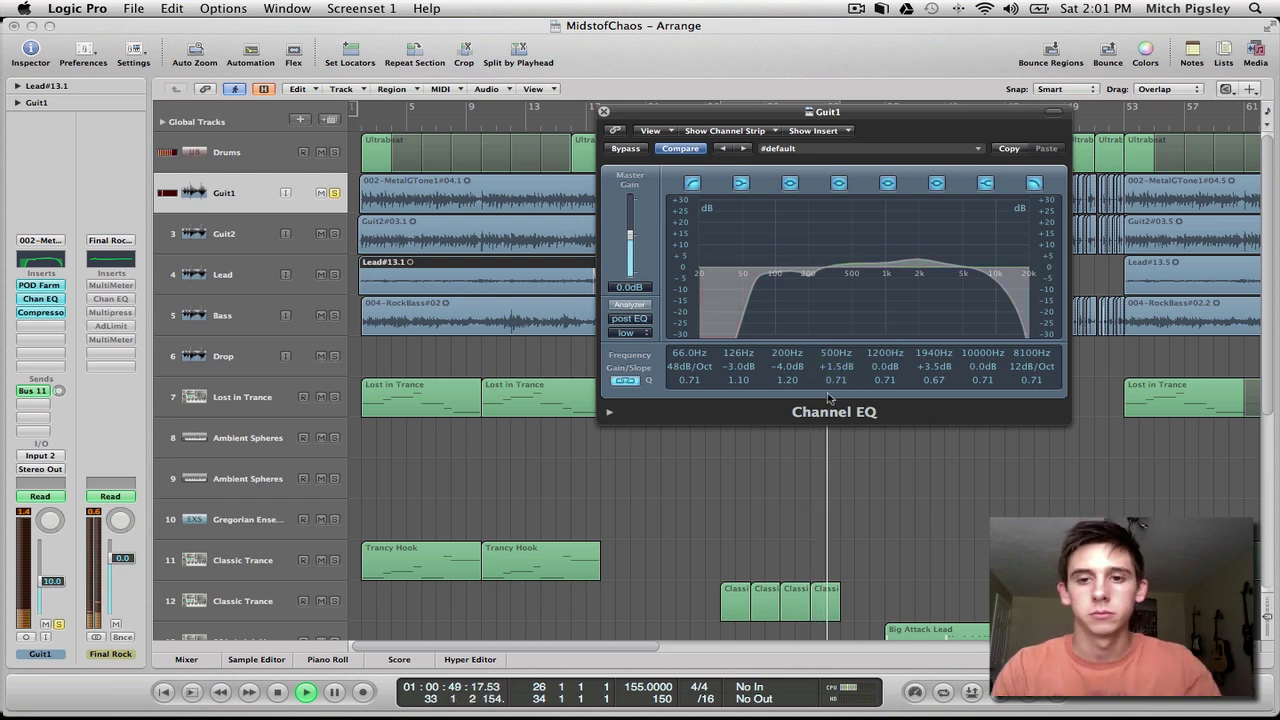
click(278, 692)
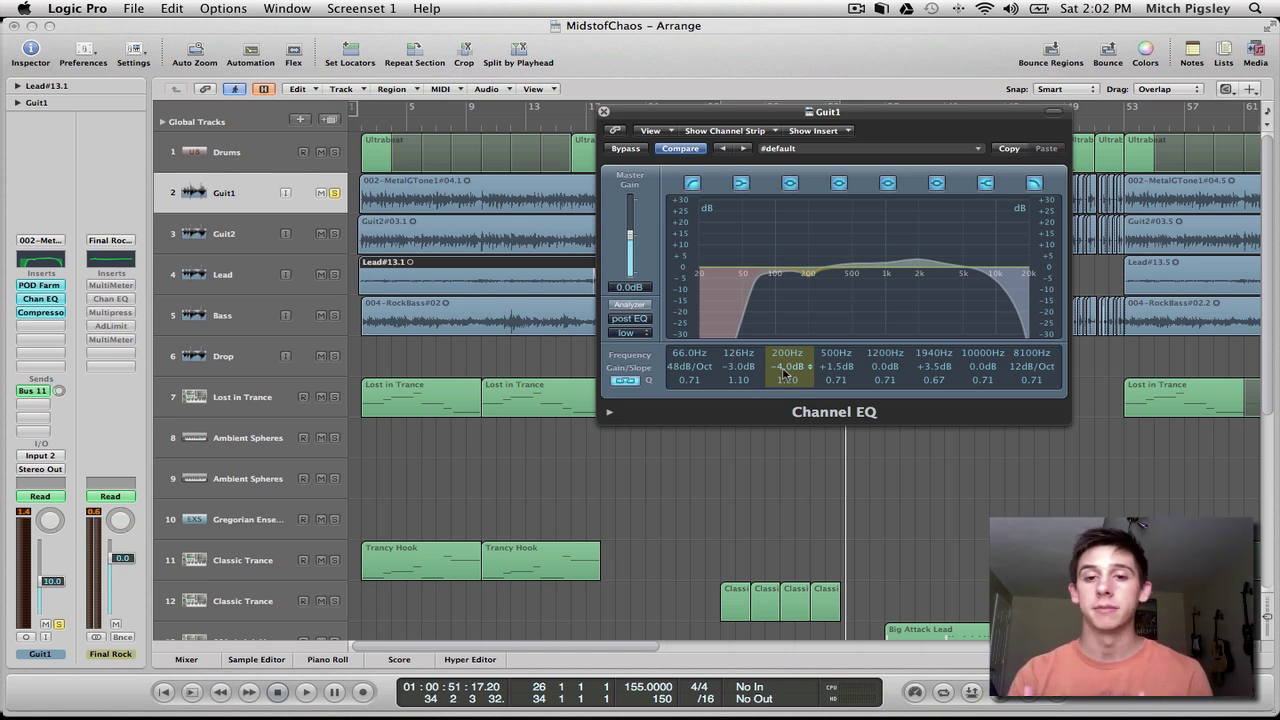
drag(786, 376, 786, 368)
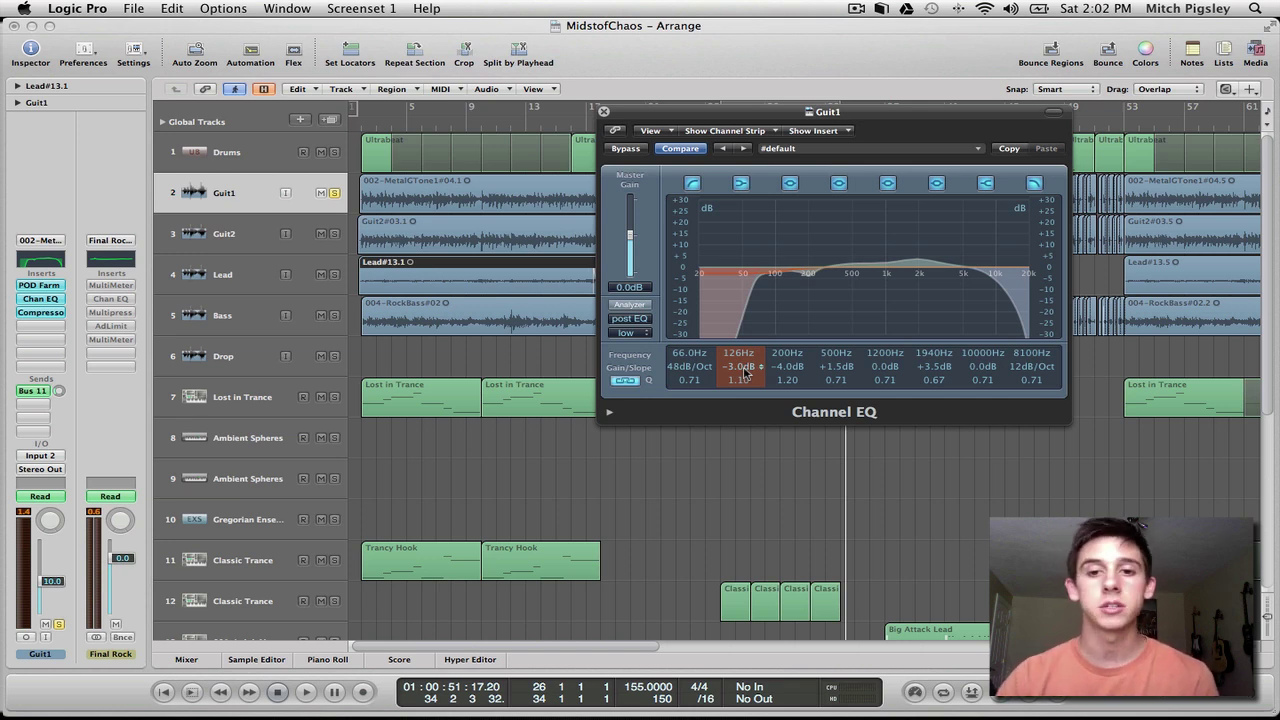
Step: Replay the song from the start, toggling the Guit1 EQ bypass on and off to compare
drag(871, 118, 947, 142)
key(Return)
key(space)
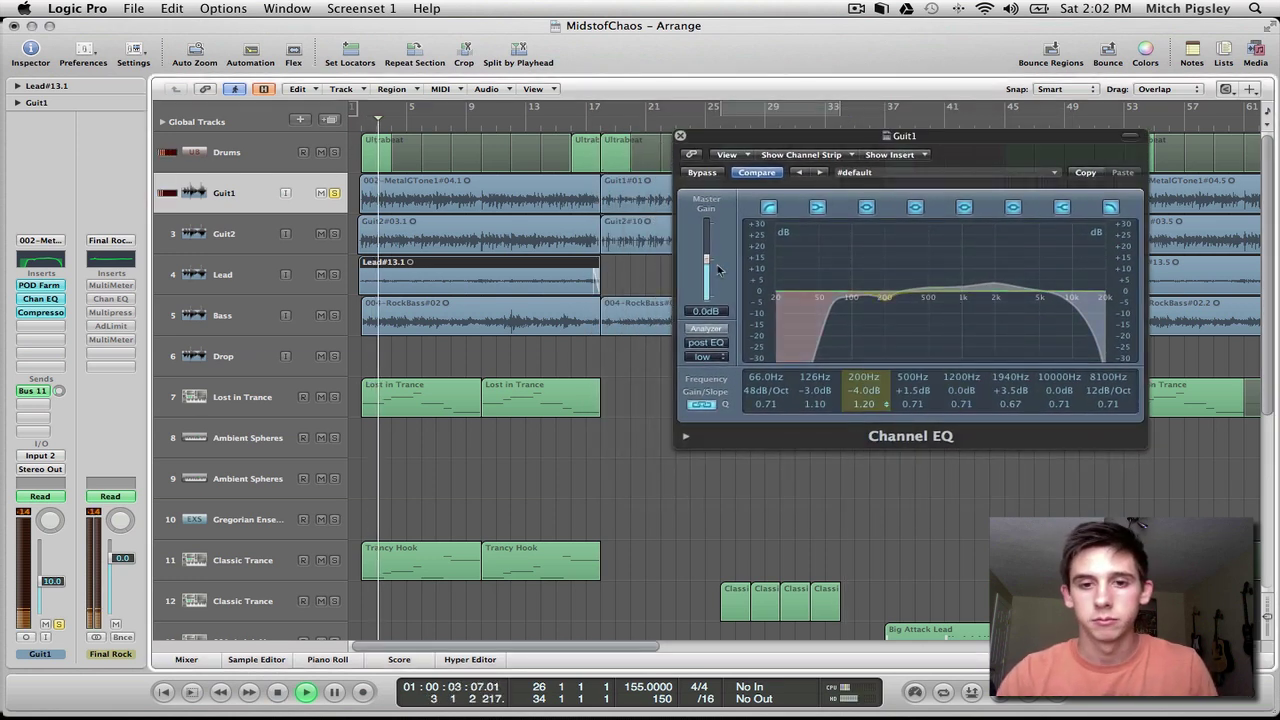
click(712, 176)
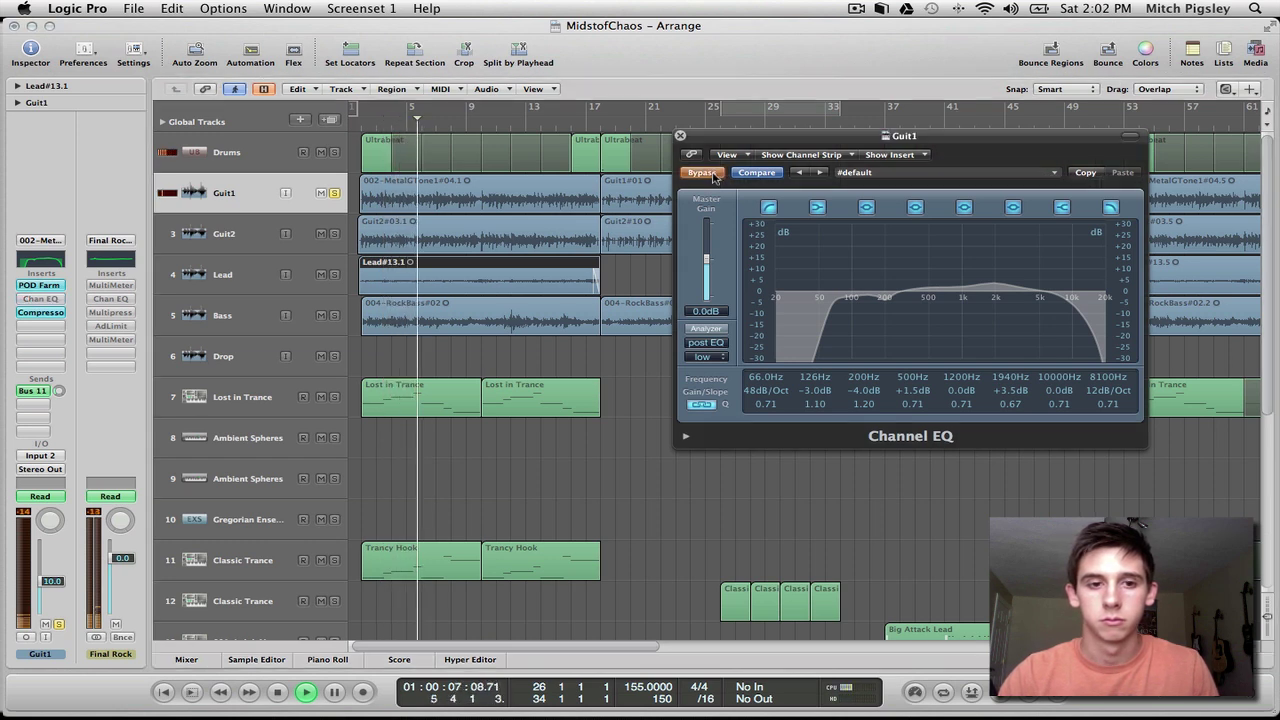
click(712, 175)
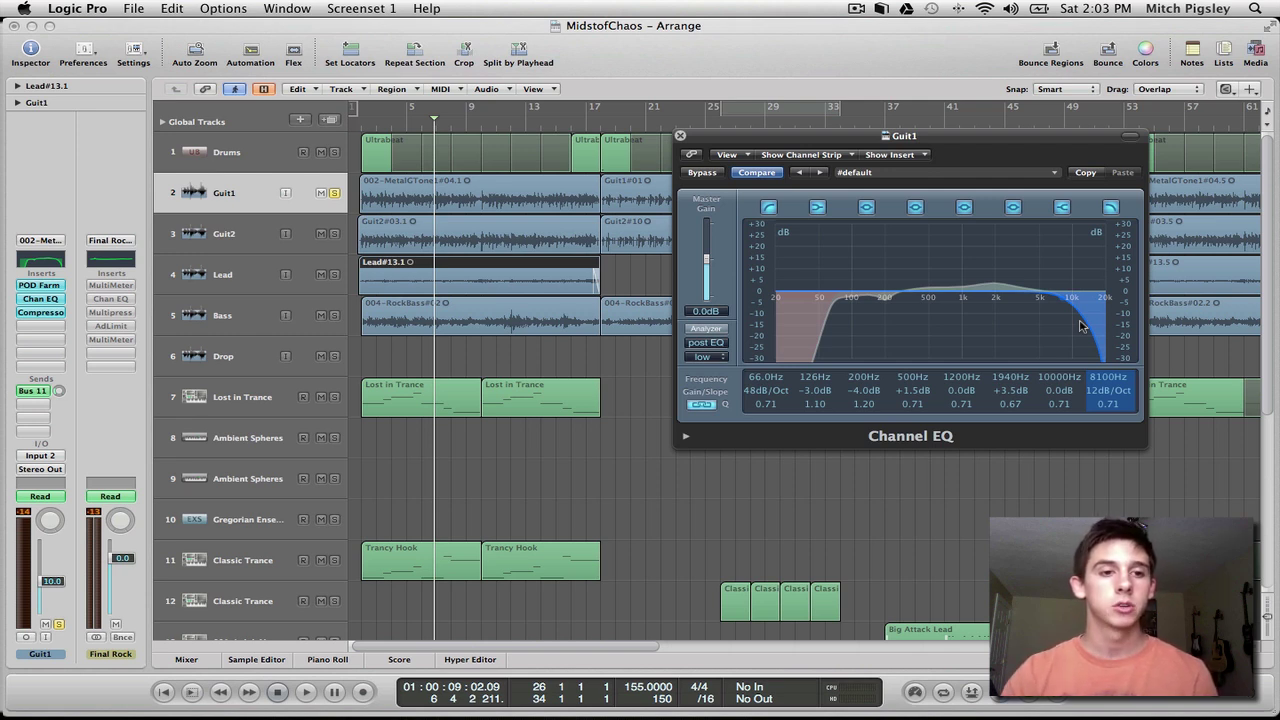
Step: Remove the Channel EQ from Guit2 and Lead, then copy Guit1's Channel EQ onto Guit2
click(200, 659)
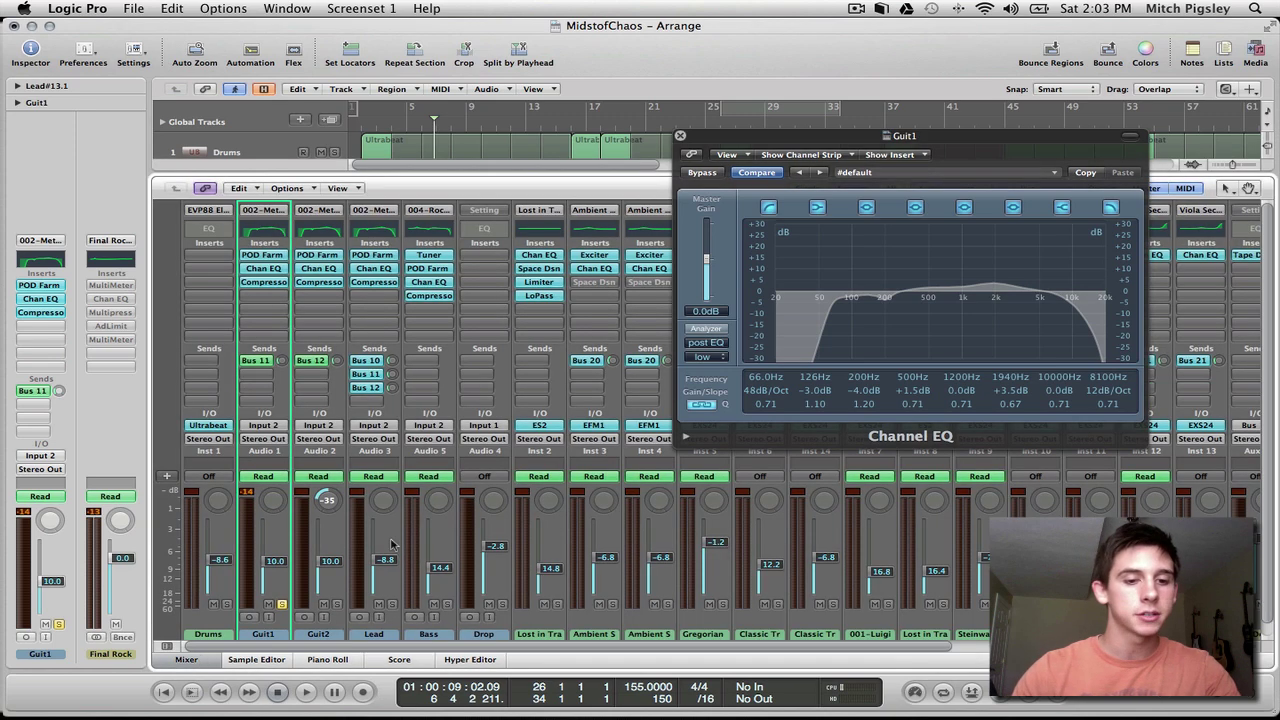
click(319, 293)
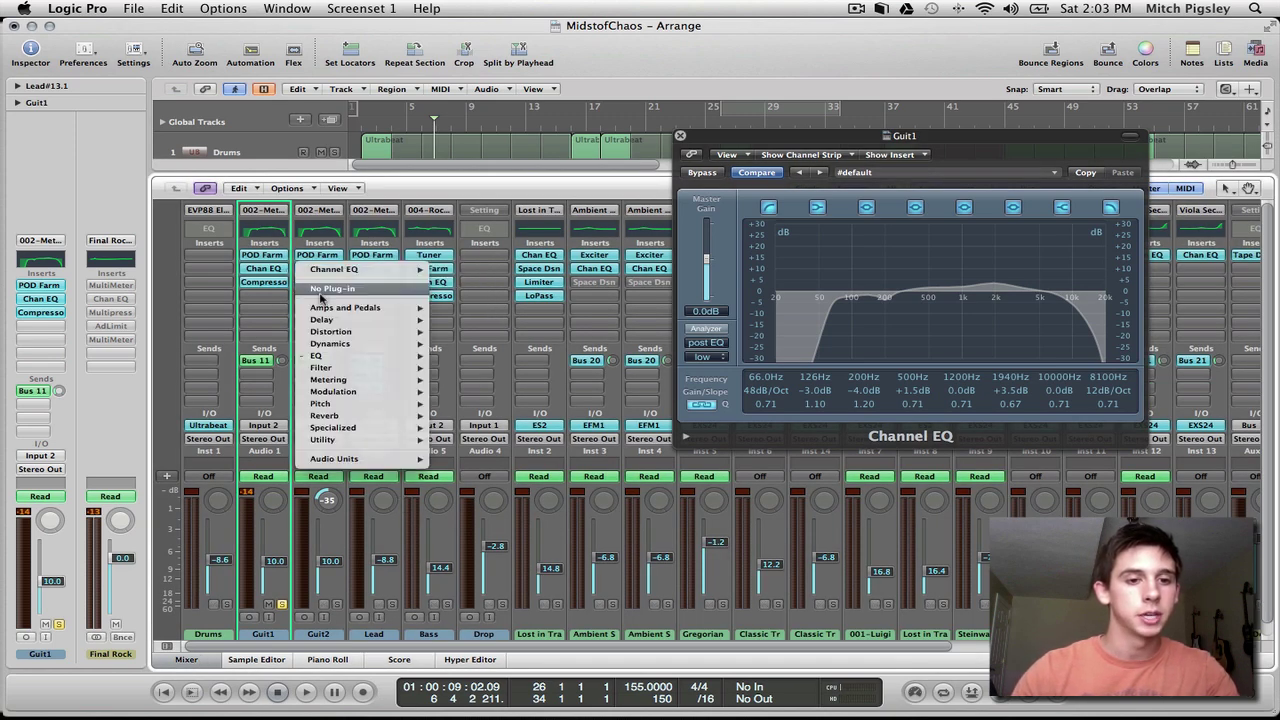
click(320, 289)
click(370, 287)
click(370, 288)
drag(263, 268, 320, 283)
Step: Pan Guit1 to +35, then close the Channel EQ window and the mixer
drag(272, 502, 272, 472)
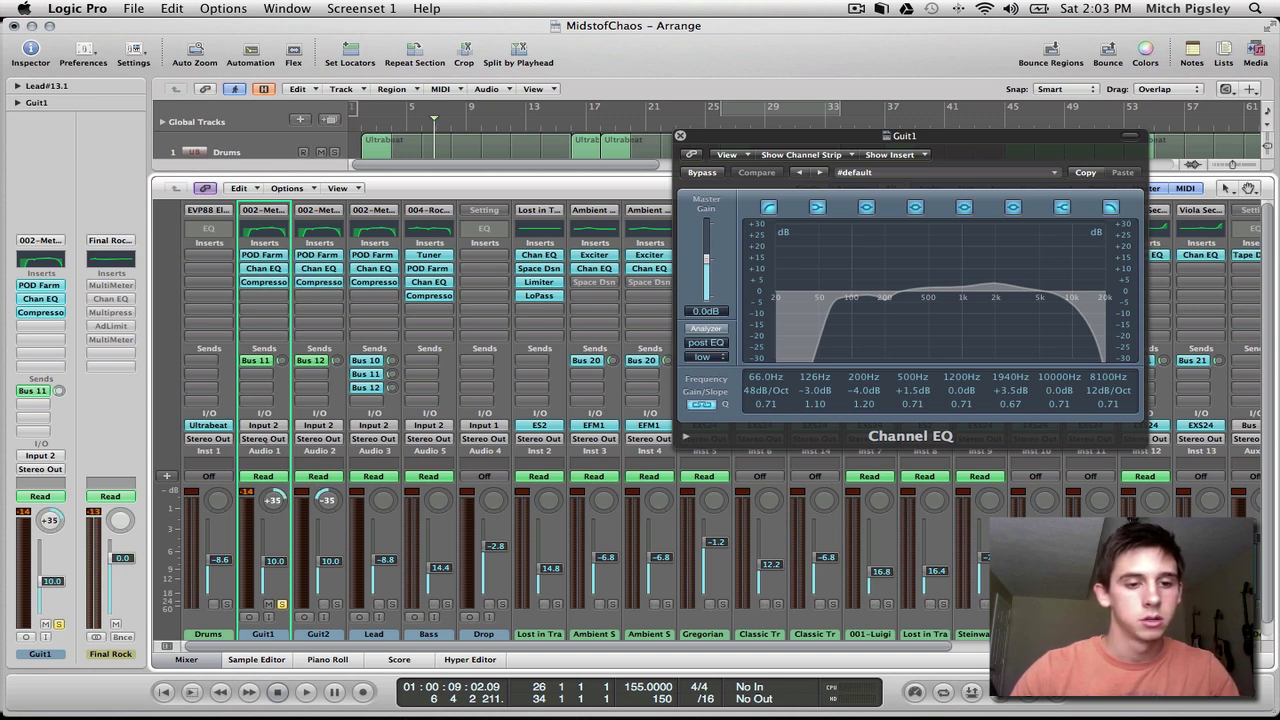
click(680, 135)
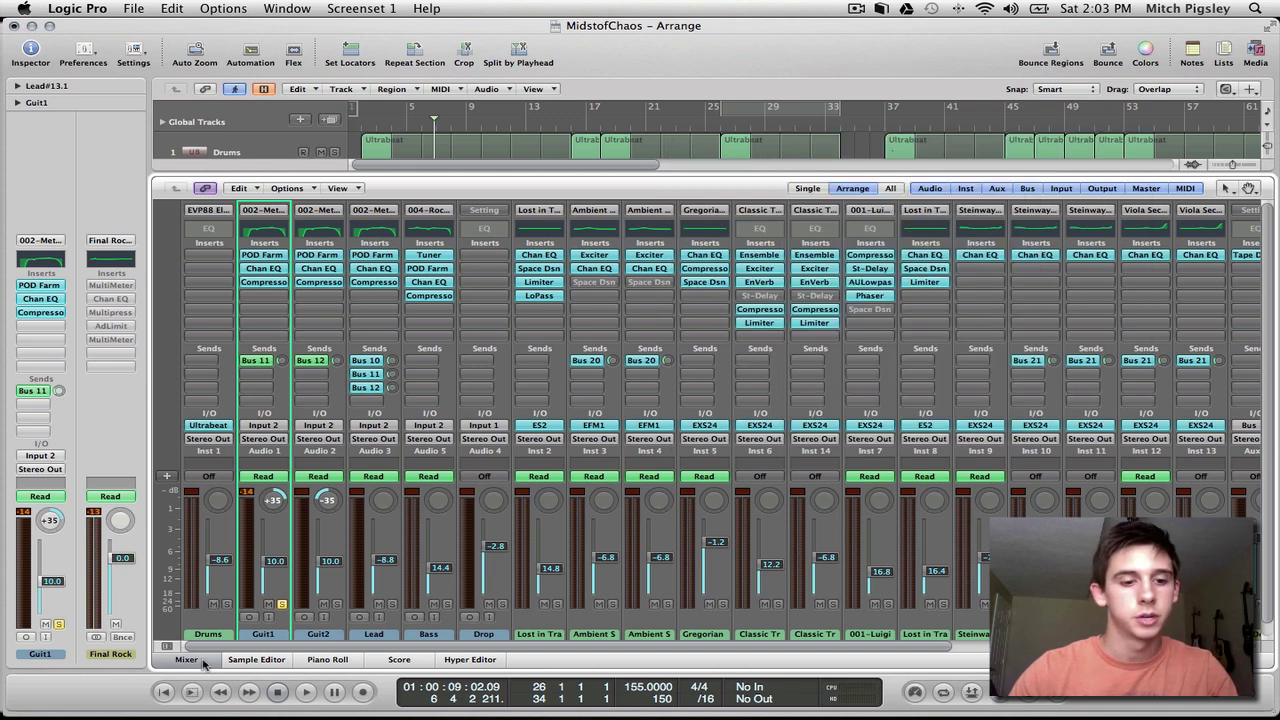
click(203, 662)
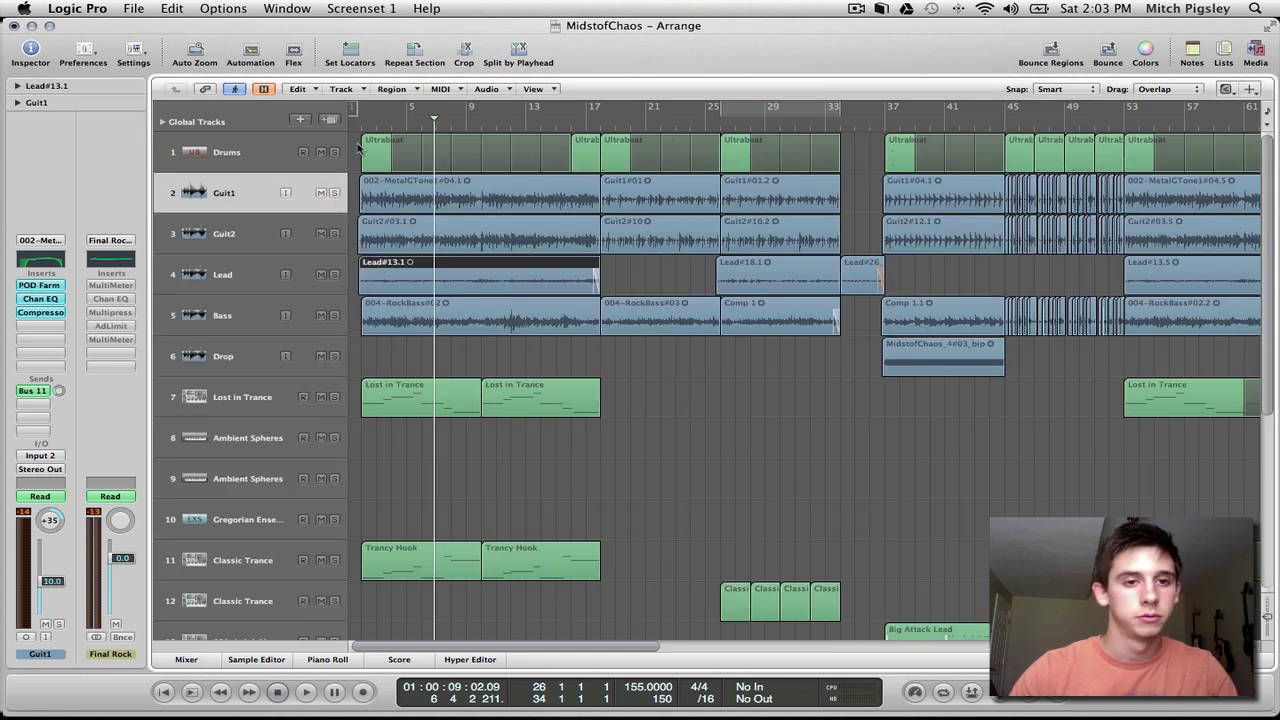
Step: Play the song from the start with Guit1, Guit2 and Lead soloed
key(Return)
key(space)
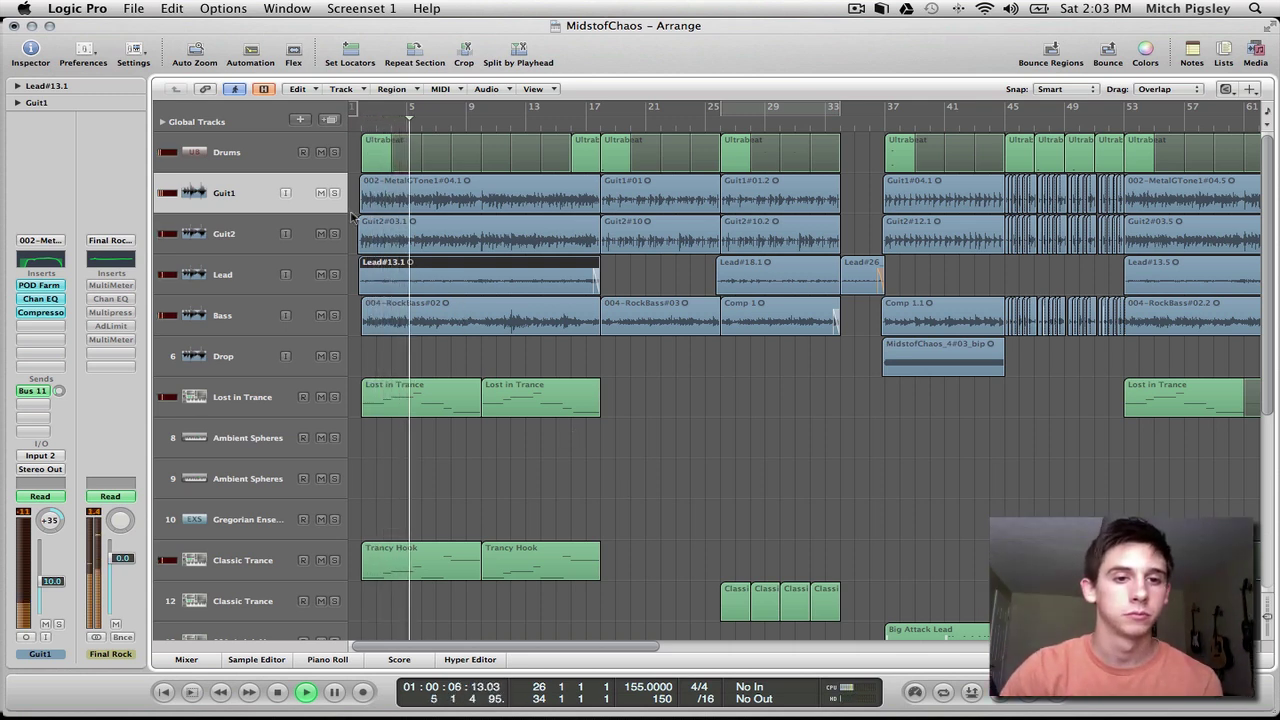
drag(334, 192, 333, 312)
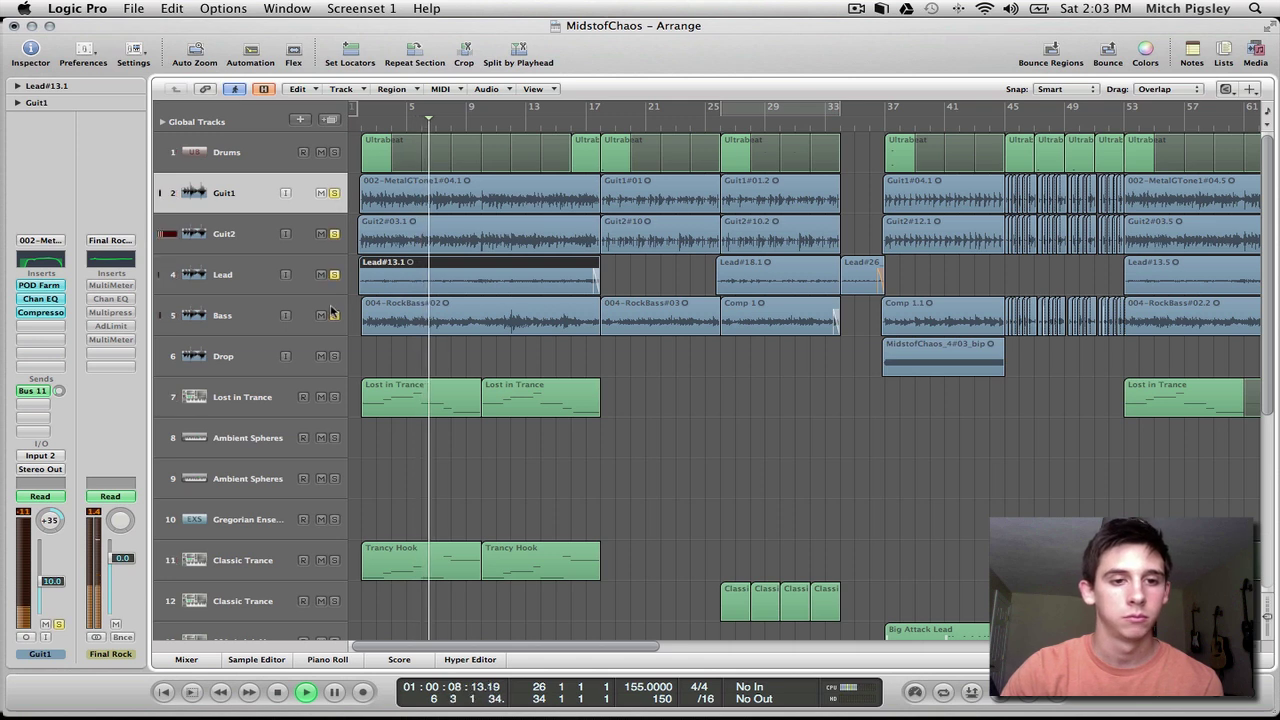